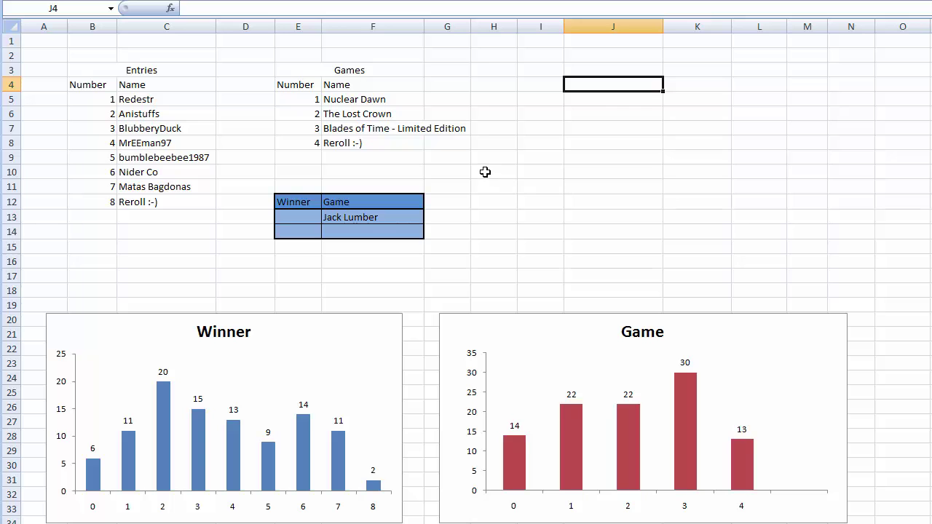
- Examine the random-number formulas in cells B40 and E40 below the charts
scroll(486, 169, "down", 11)
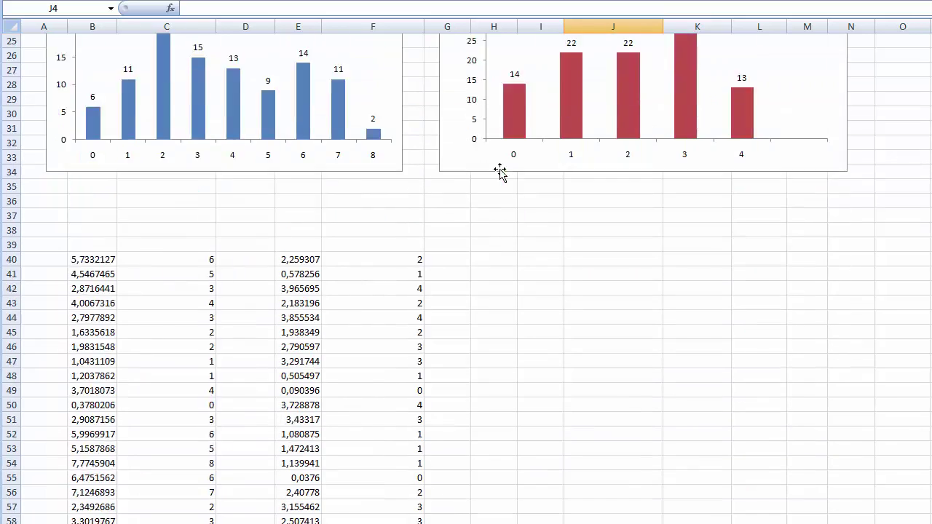
left_click(108, 130)
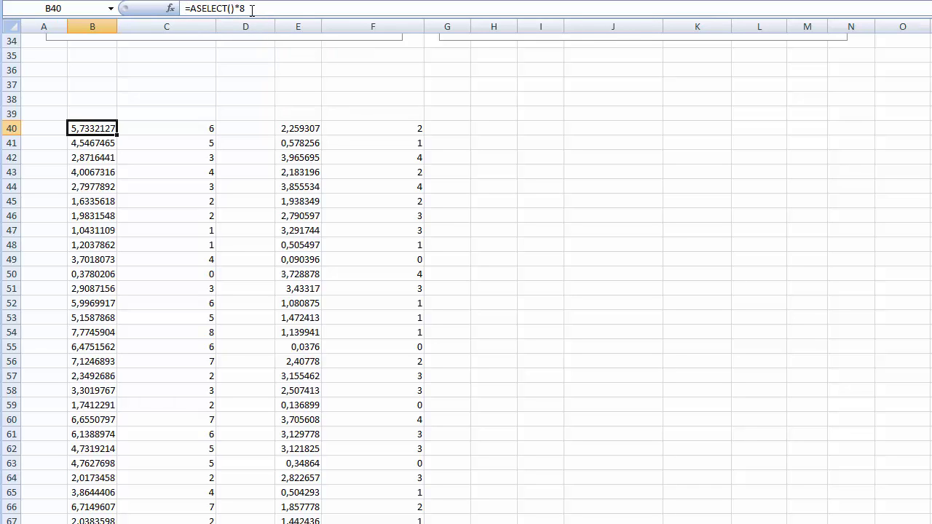
scroll(248, 58, "up", 2)
scroll(226, 84, "down", 3)
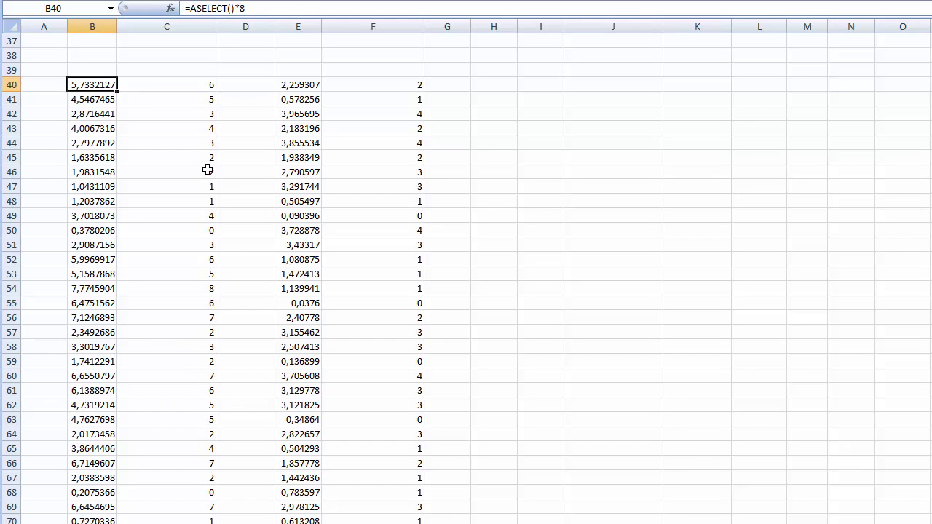
left_click(310, 86)
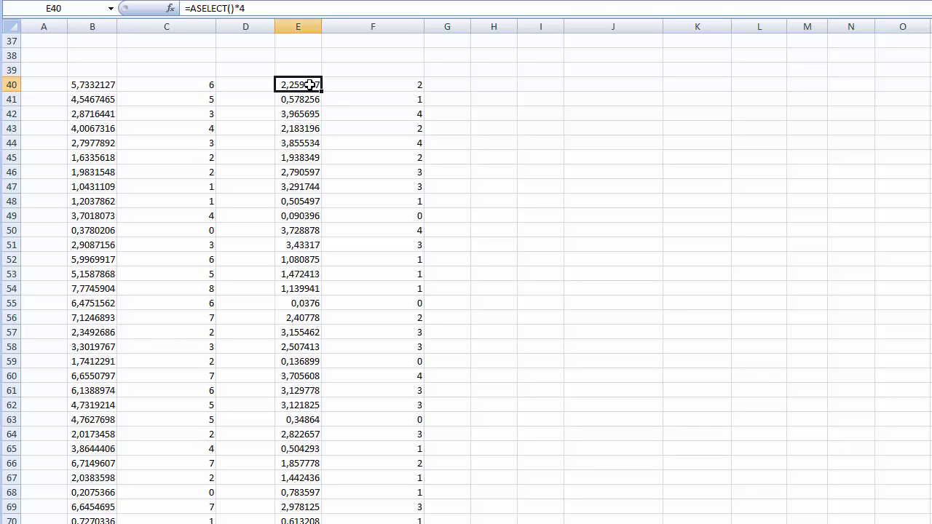
- Examine the formulas counting each number in C143 and F143 and the total formula in C157
scroll(496, 175, "down", 20)
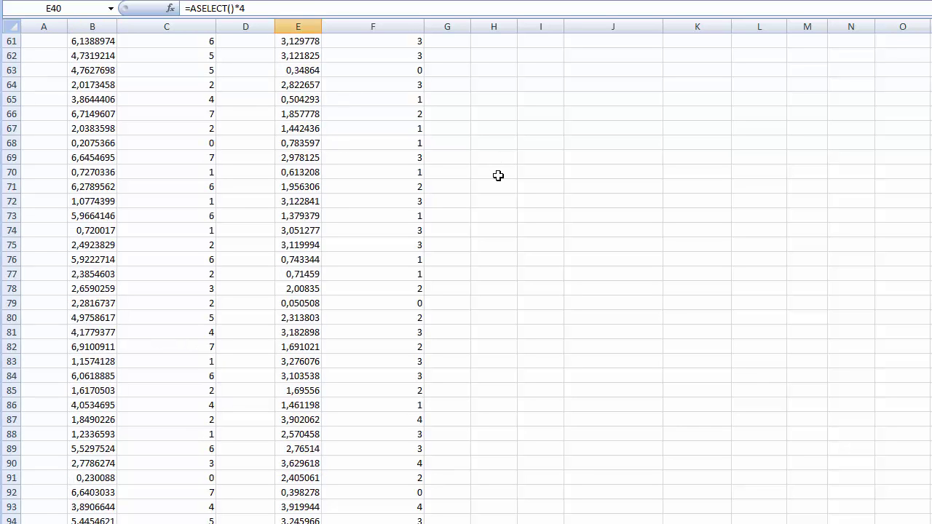
scroll(494, 177, "down", 12)
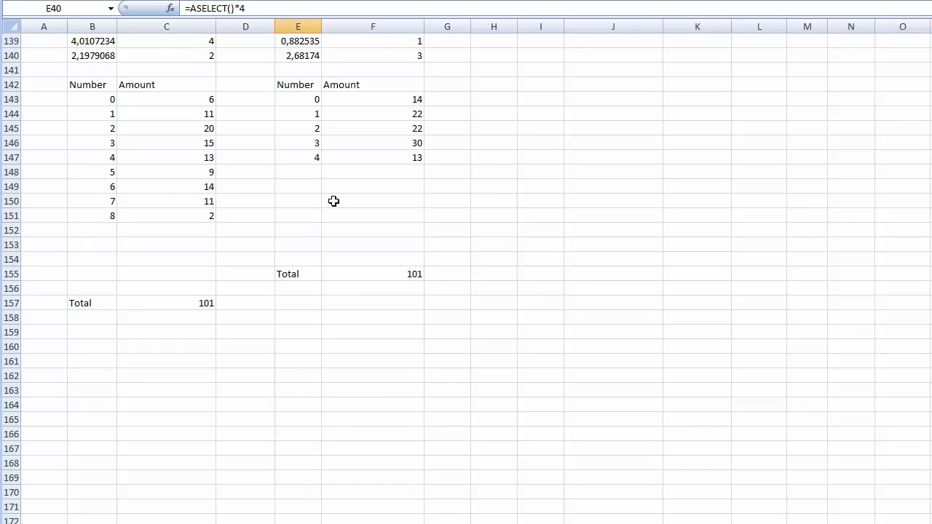
left_click(192, 100)
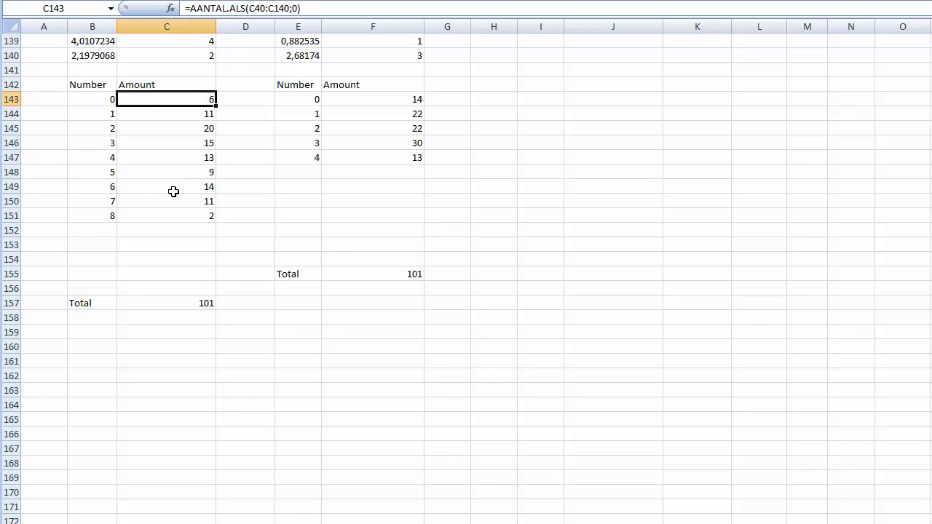
left_click(394, 102)
left_click(187, 304)
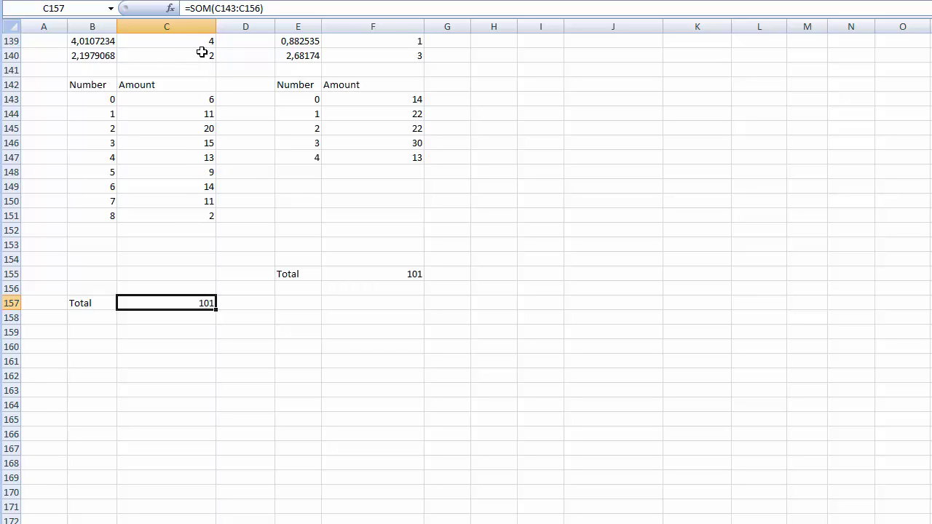
- Enter the countdown values 3, 2 and 1 in cells J152 to J154 to recalculate the random numbers
left_click(627, 229)
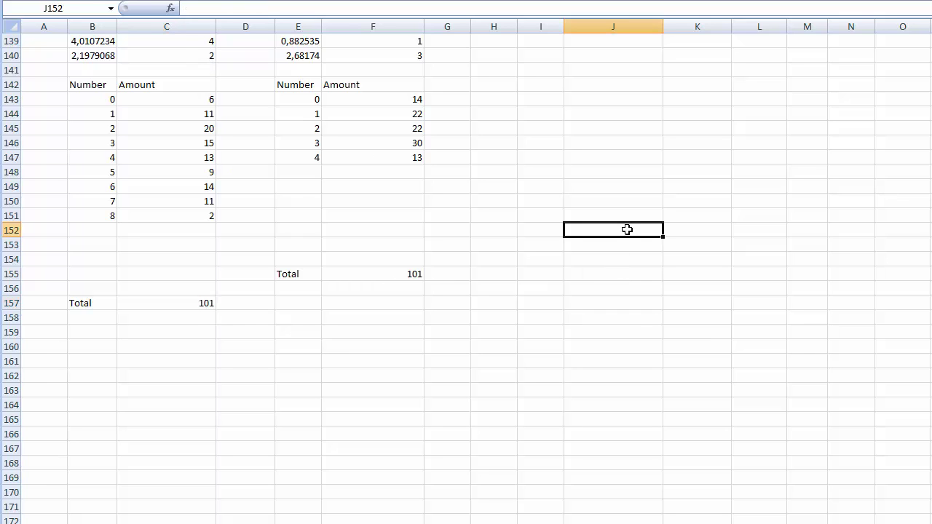
type("3")
key("Return")
type("2")
key("Return")
type("1")
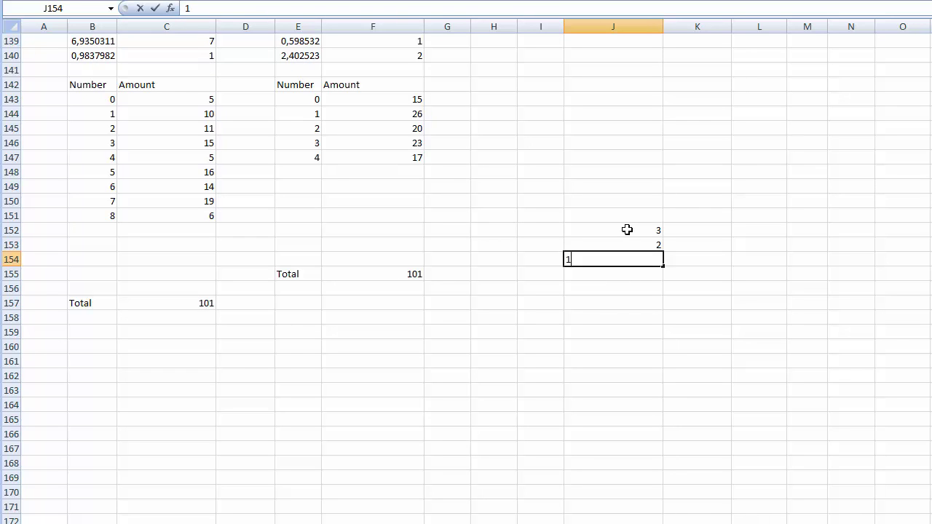
key("Return")
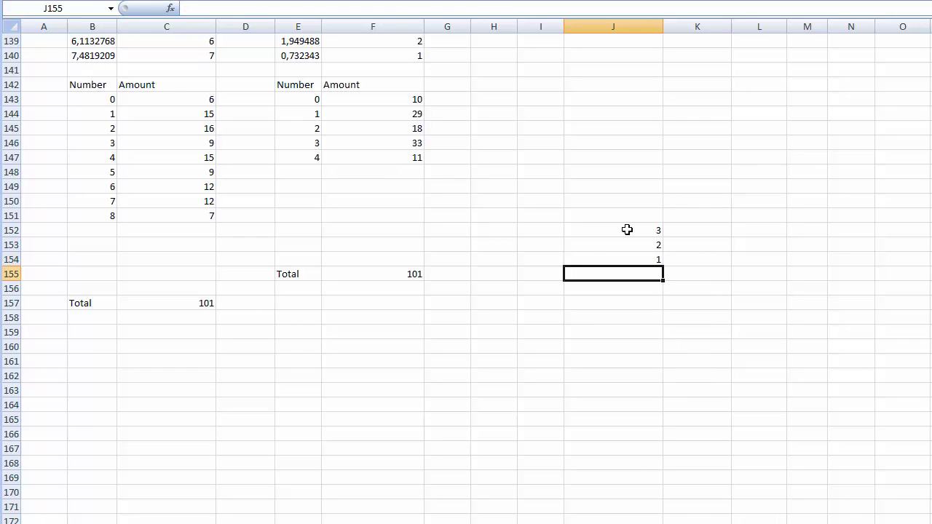
- Clear the countdown values from cells J152 to J154
key("Up")
key("Delete")
key("Up")
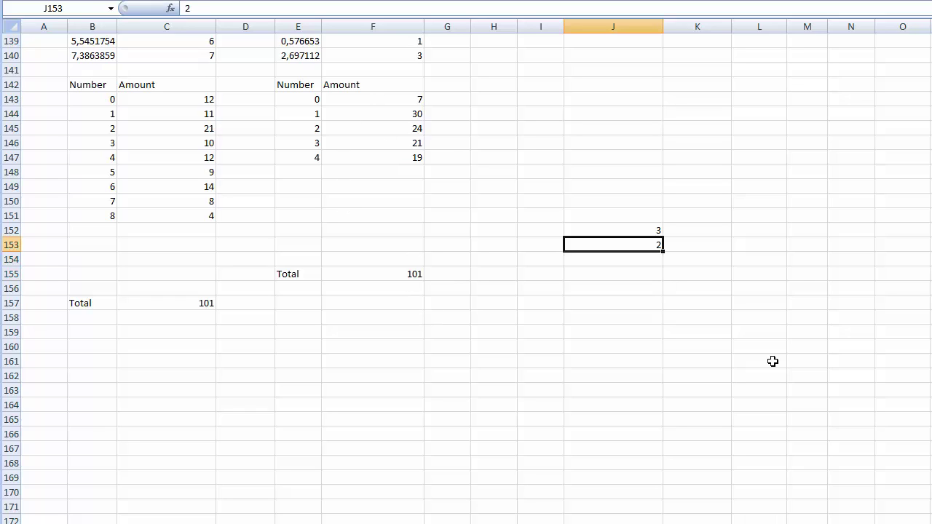
key("Delete")
key("Up")
key("Delete")
- Run the first winner draw by entering the countdown 3, 2, 1 in cells I4 to I6 beside the games list
scroll(773, 362, "up", 20)
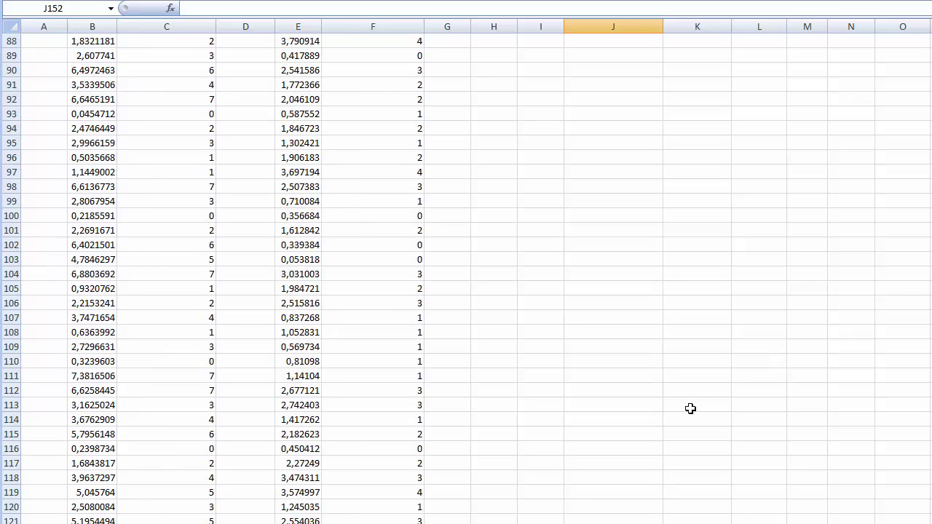
scroll(692, 409, "up", 4)
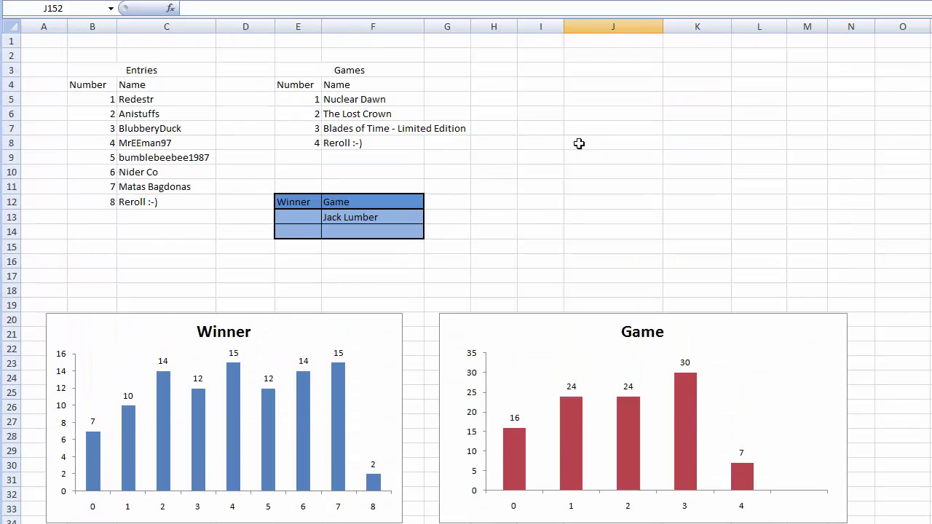
left_click(591, 84)
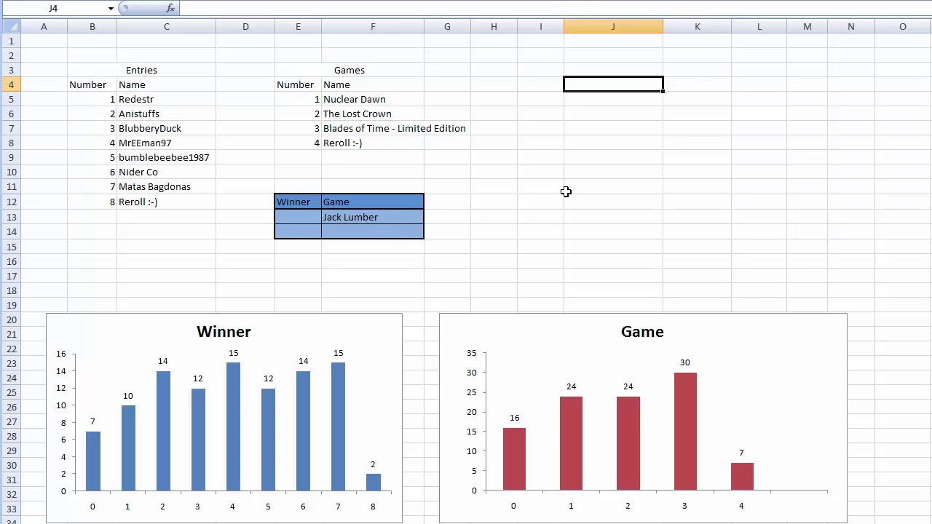
key("Left")
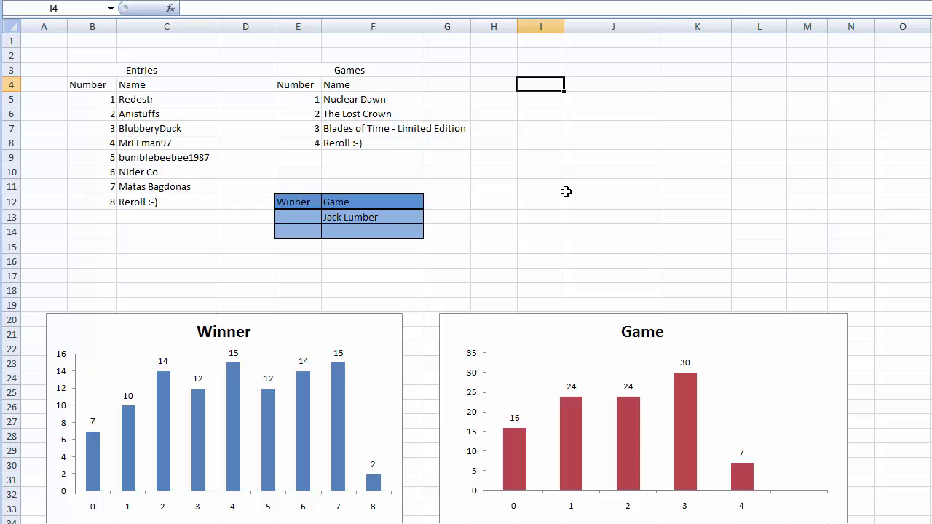
type("3")
key("Return")
type("2")
key("Return")
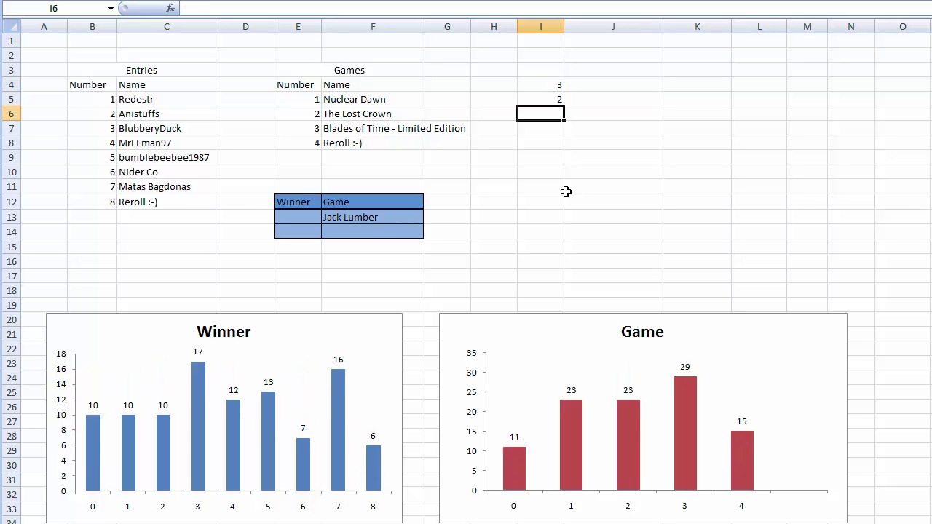
type("1")
key("Return")
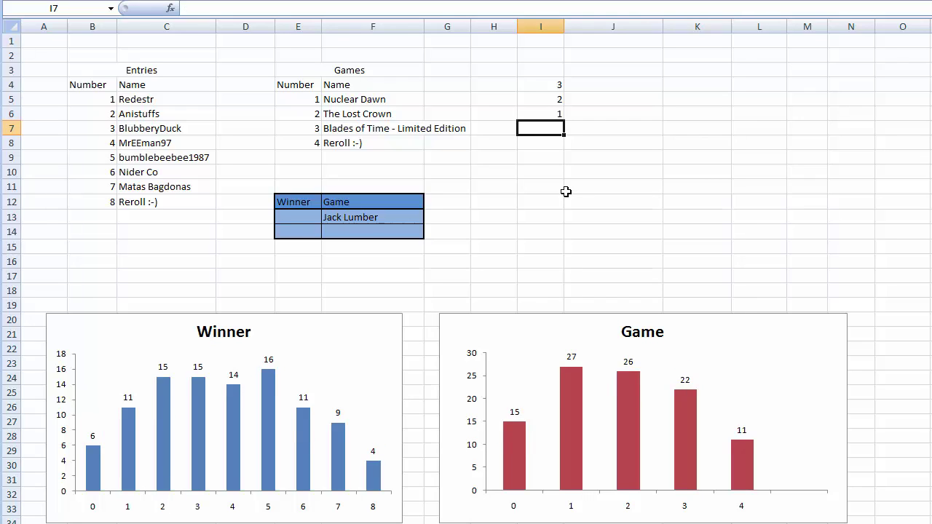
- Enter 5 as the winner number for Jack Lumber in cell E13
left_click(287, 216)
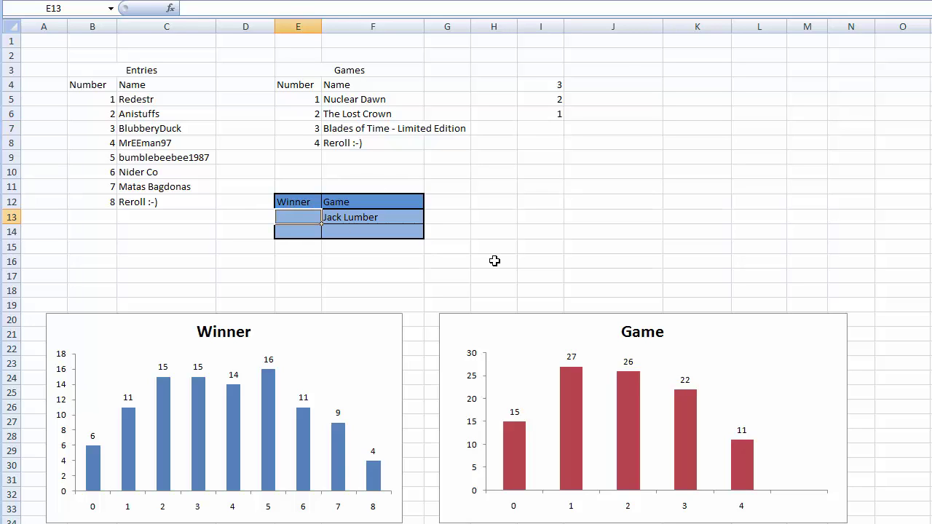
type("5")
left_click(549, 142)
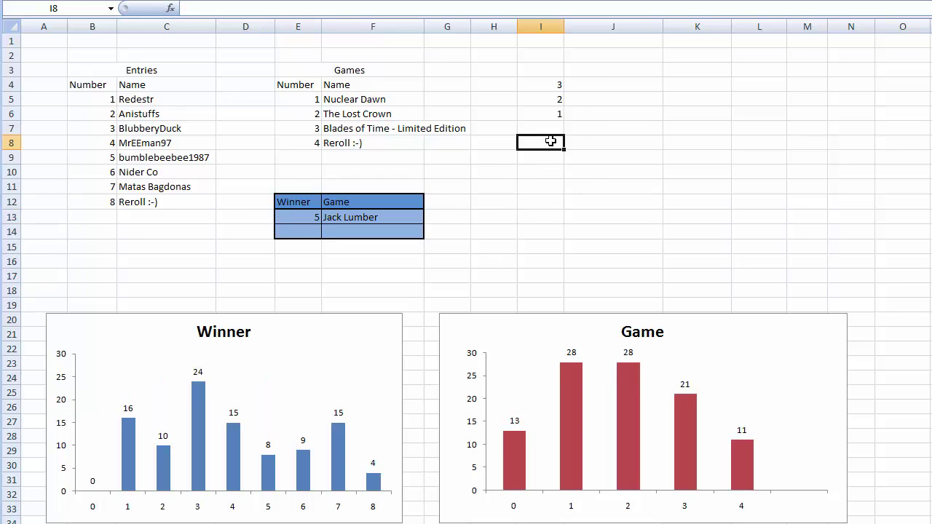
- Clear the countdown values from cells I4 to I6 and return to cell I4
left_click(558, 83)
key("Delete")
key("Down")
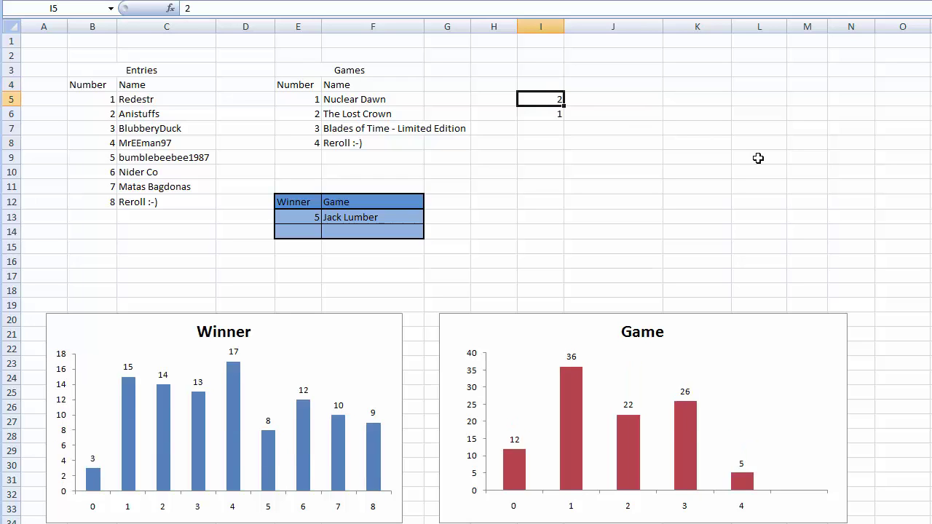
key("Delete")
key("Down")
key("Delete")
key("Up")
key("Up")
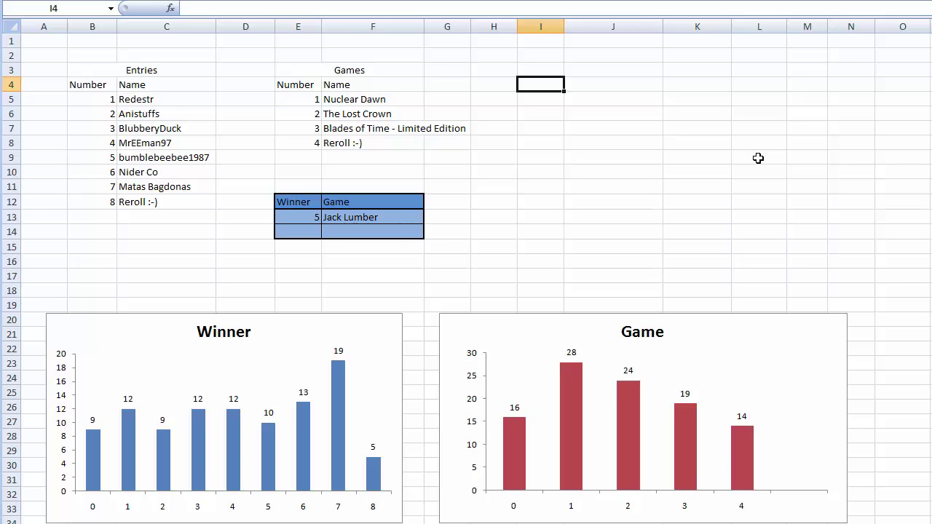
- Run the second draw by entering 3, 2 and 1 in cells I4 to I6
type("3")
key("Return")
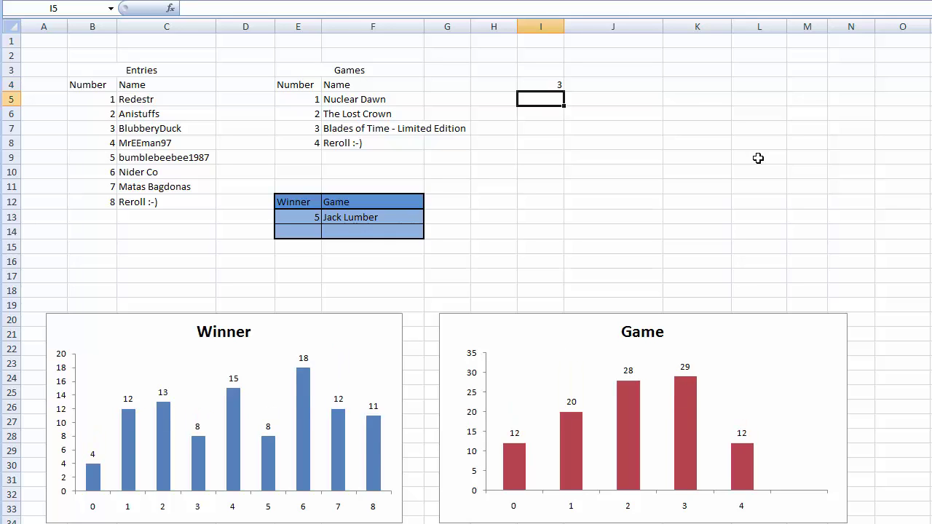
type("2")
key("Return")
type("1")
key("Return")
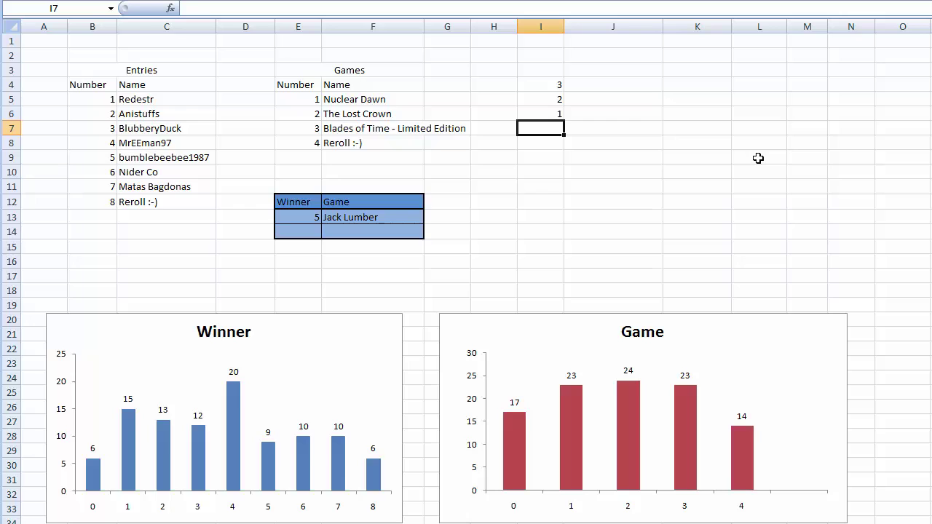
- Fill the second row of the winner table with winner 4 and the game "The lost crown"
left_click(303, 232)
type("4")
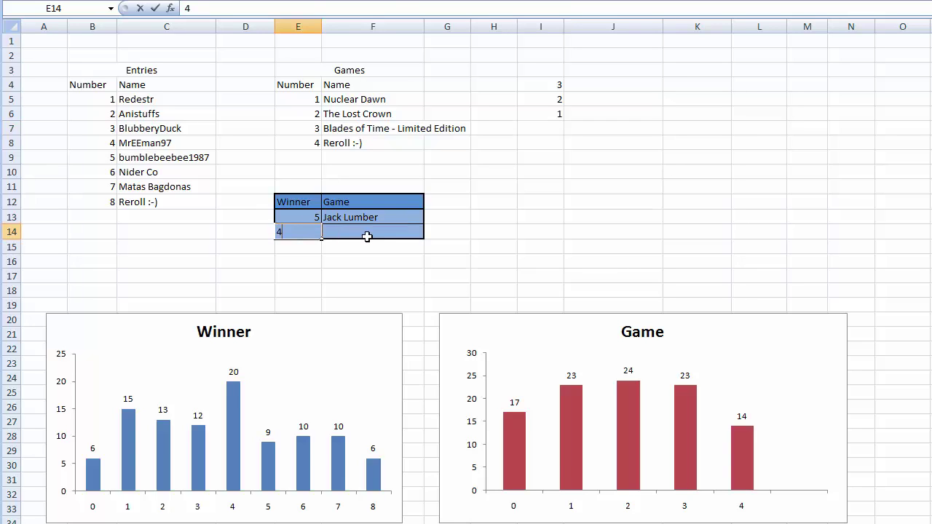
key("Tab")
type("Th")
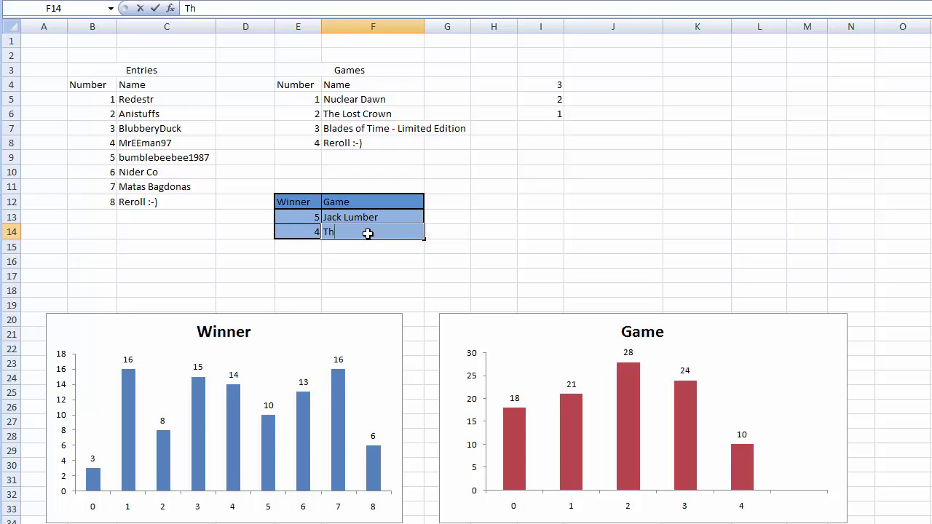
type("e lsot crown")
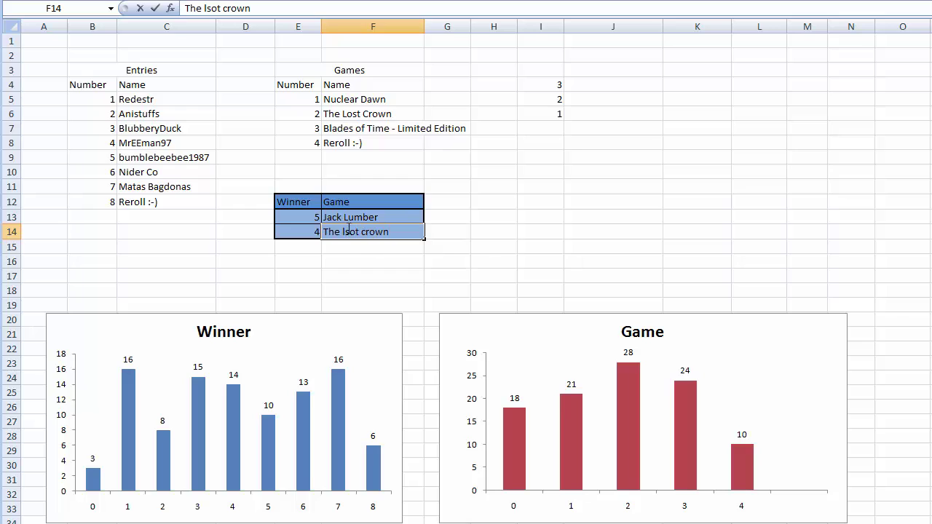
left_click(349, 230)
key("BackSpace")
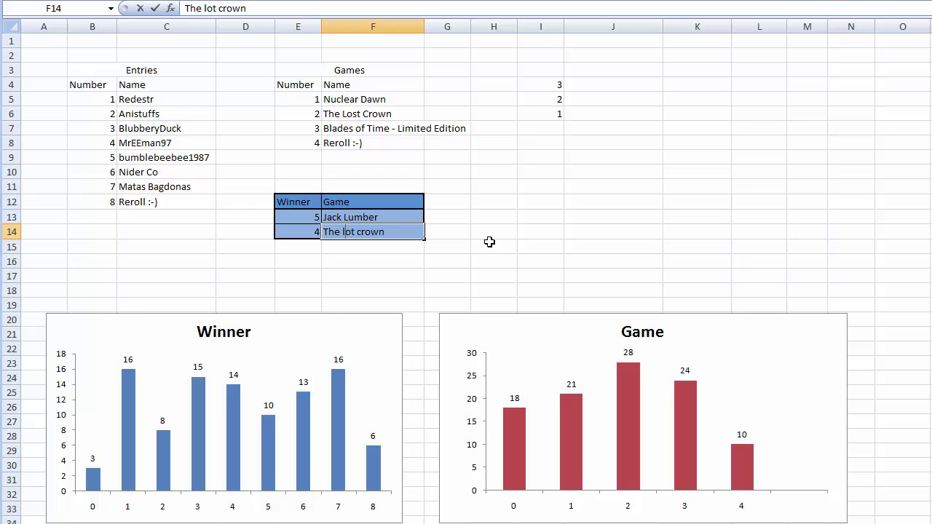
type("o")
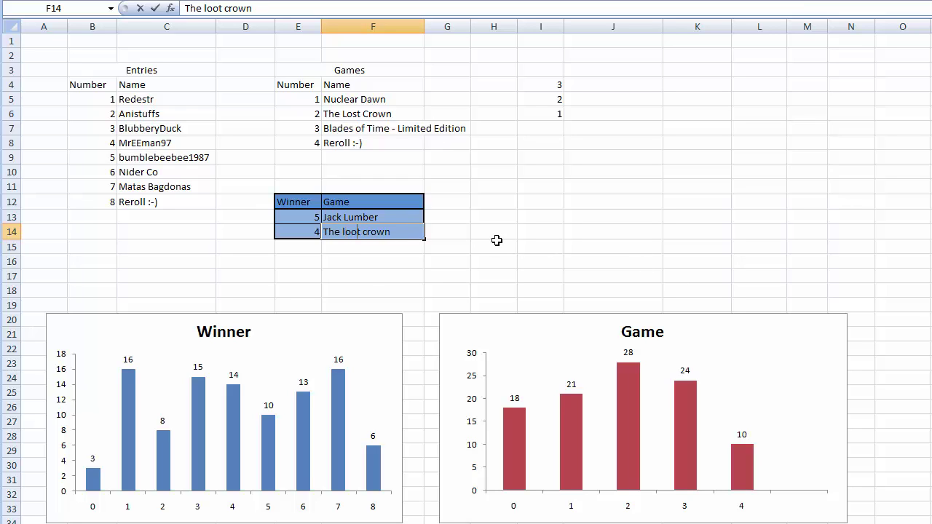
key("BackSpace")
type("s")
left_click(676, 213)
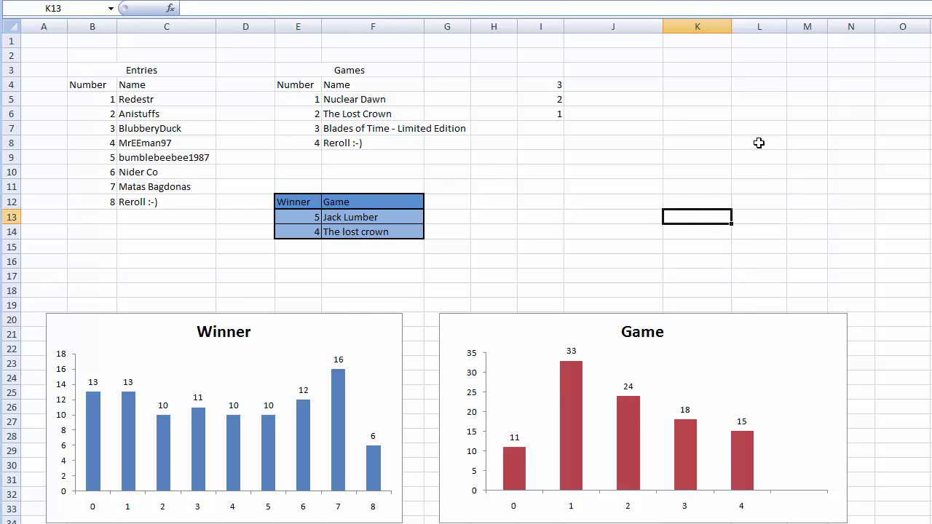